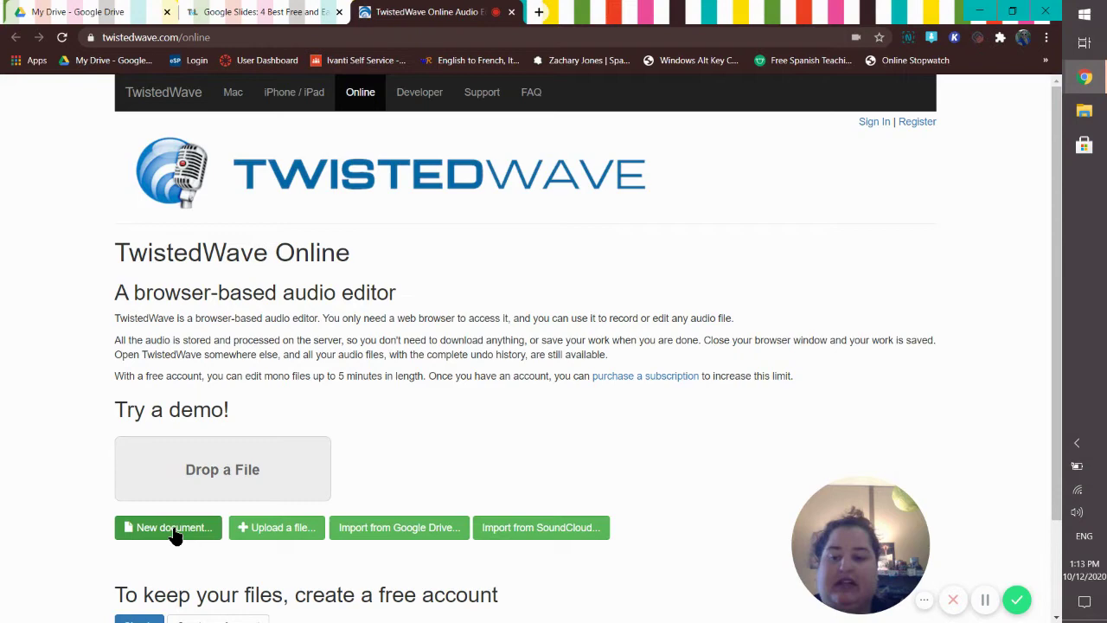
Record a voice clip of about 6.24 seconds into a new blank document, allowing microphone access.
{"action": "left_click", "coordinate": [172, 527]}
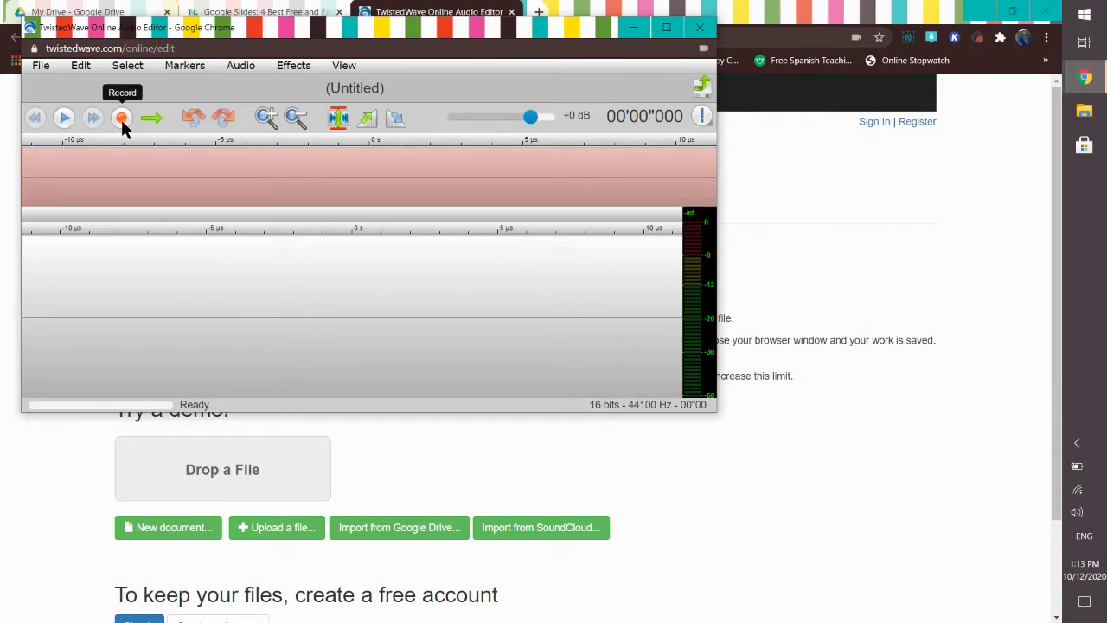
{"action": "left_click", "coordinate": [122, 118]}
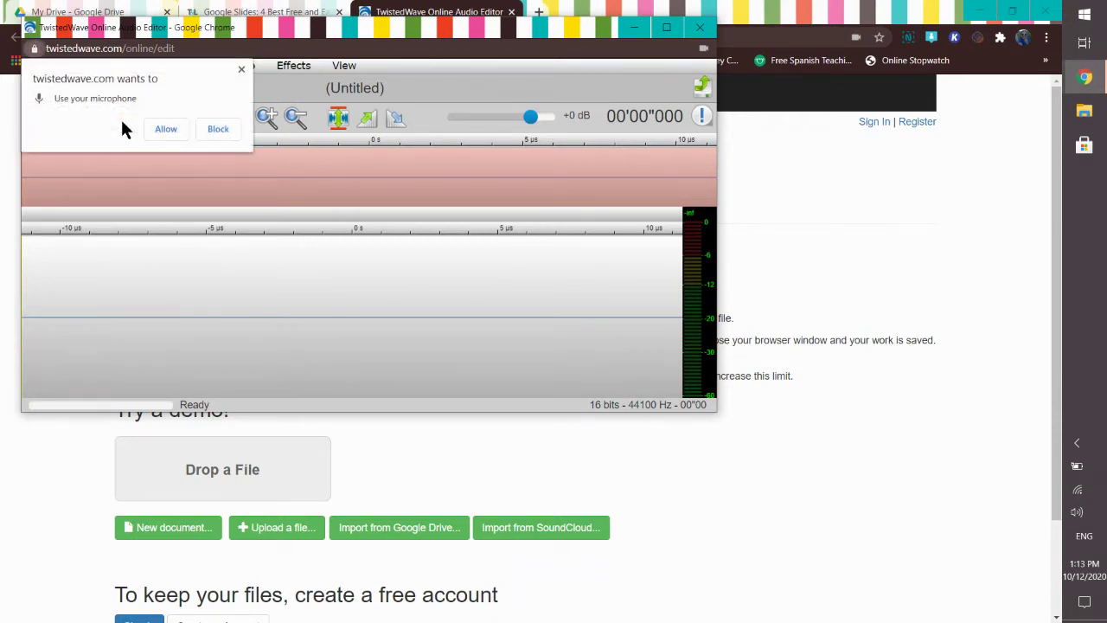
{"action": "left_click", "coordinate": [166, 130]}
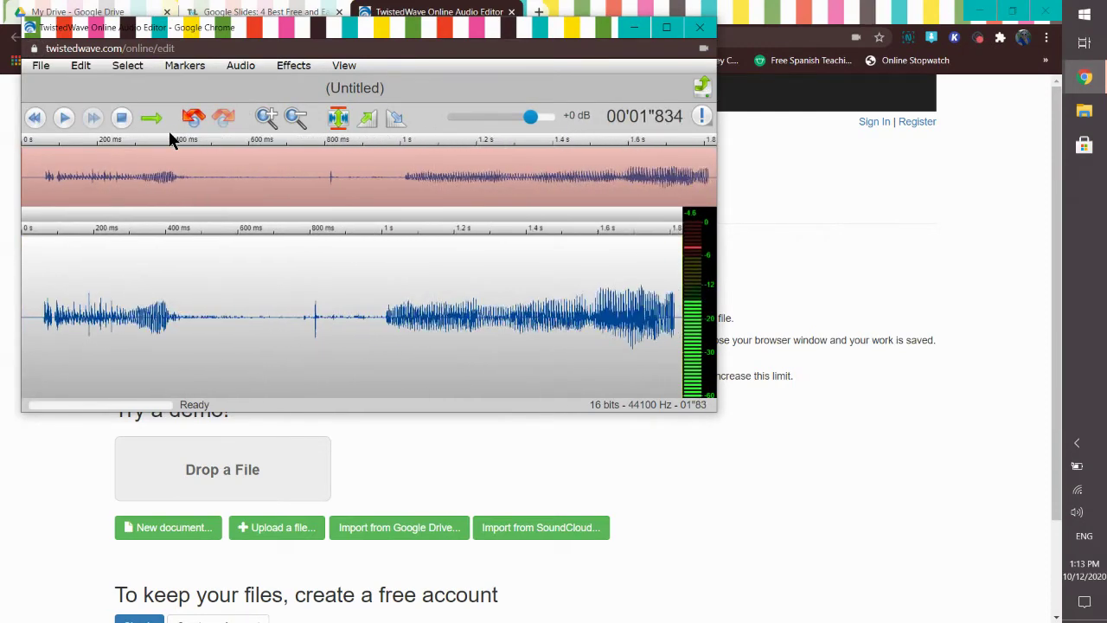
{"action": "left_click", "coordinate": [122, 119]}
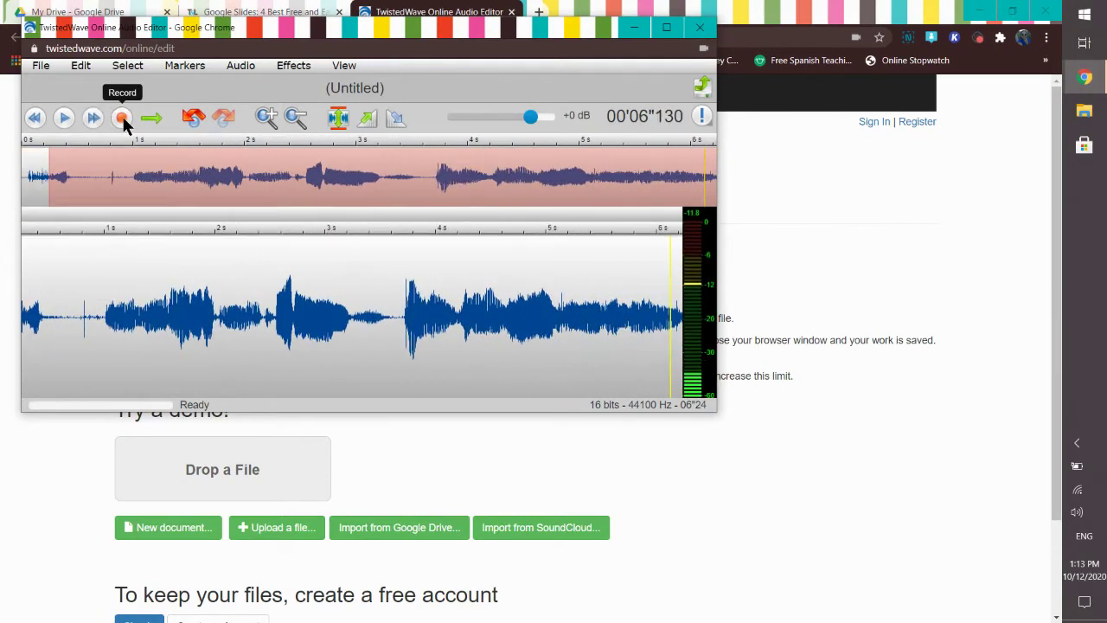
Send the recording to Google Drive as WAVE Audio titled 'slide 1'.
{"action": "left_click", "coordinate": [41, 67]}
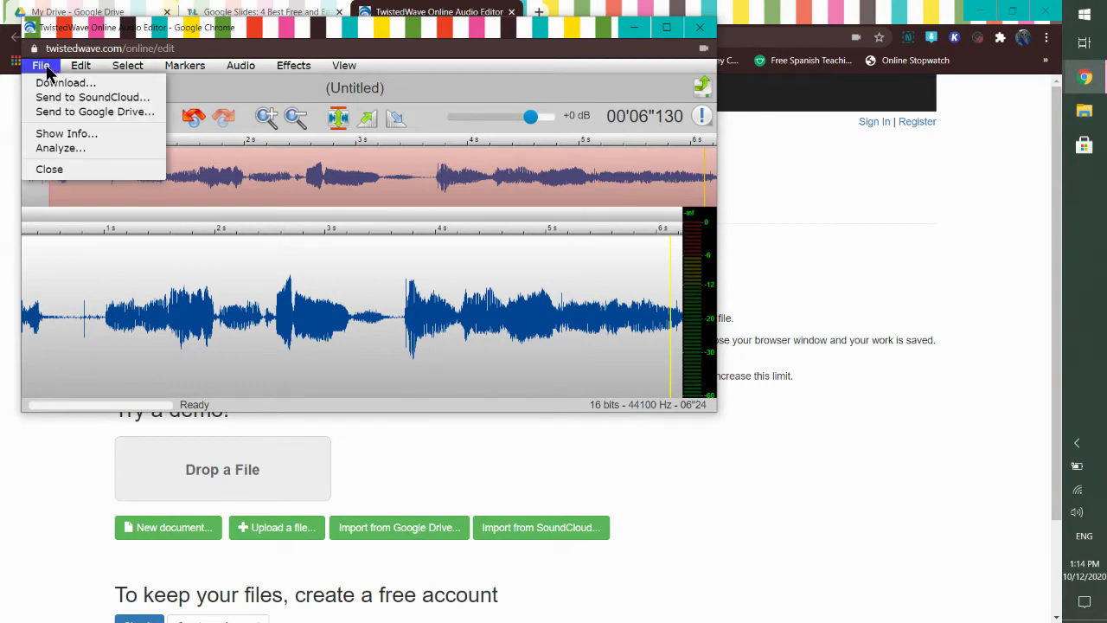
{"action": "left_click", "coordinate": [57, 113]}
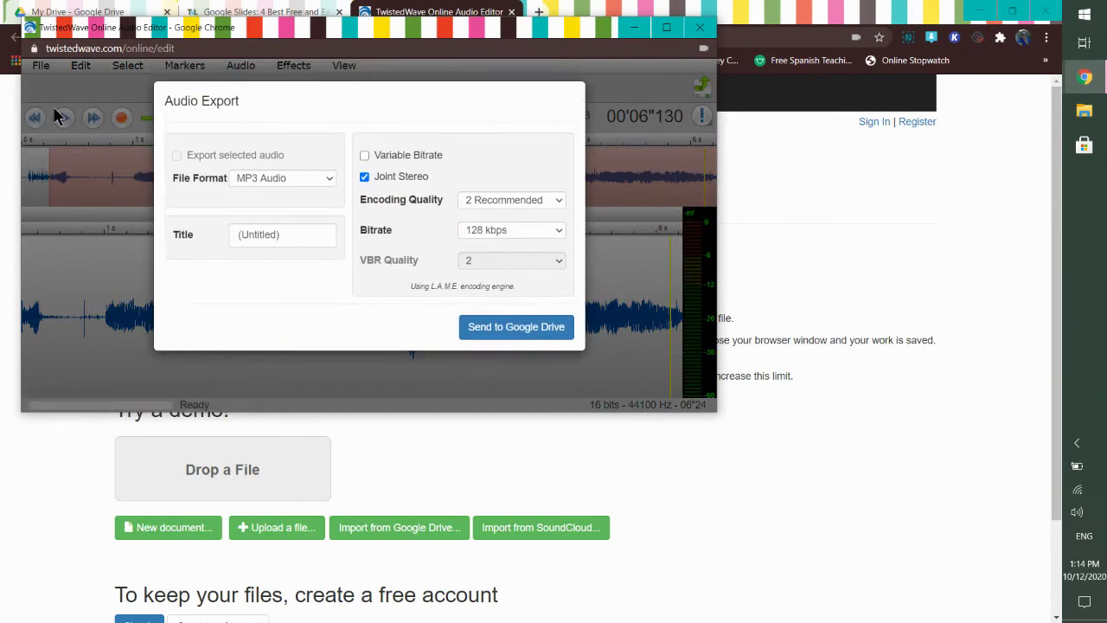
{"action": "left_click", "coordinate": [268, 176]}
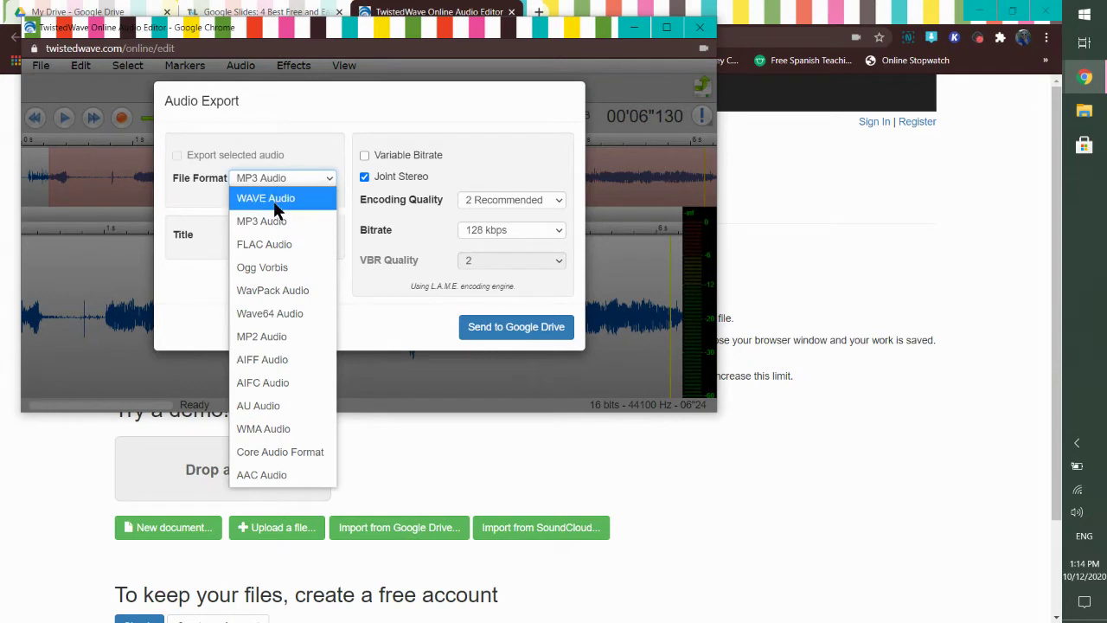
{"action": "left_click", "coordinate": [273, 201]}
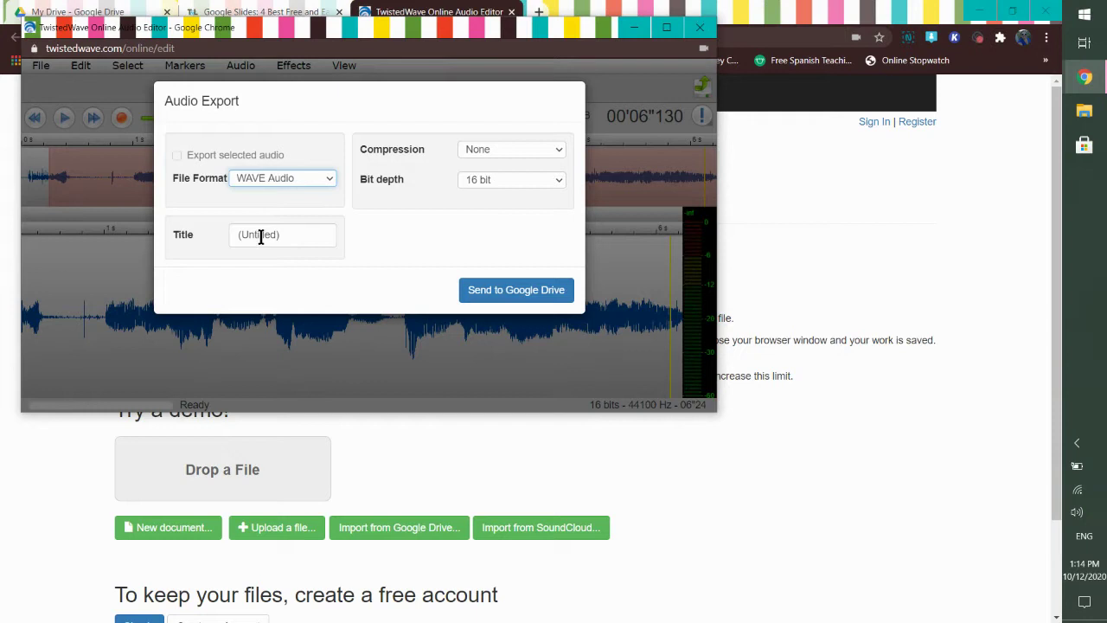
{"action": "triple_click", "coordinate": [258, 235]}
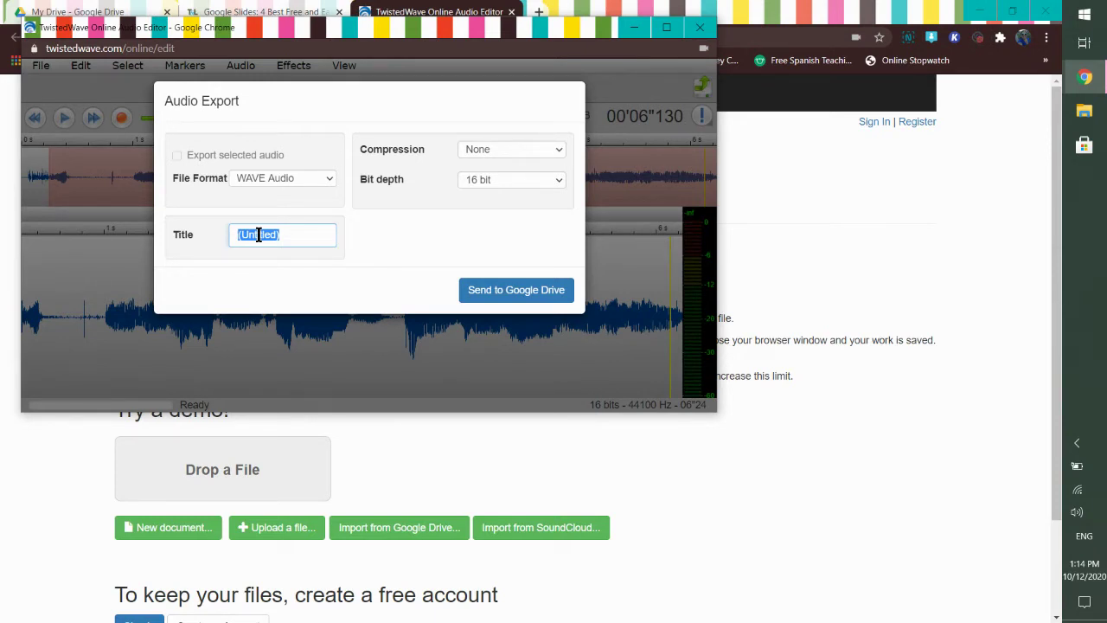
{"action": "type", "text": "slide 1"}
{"action": "left_click", "coordinate": [509, 298]}
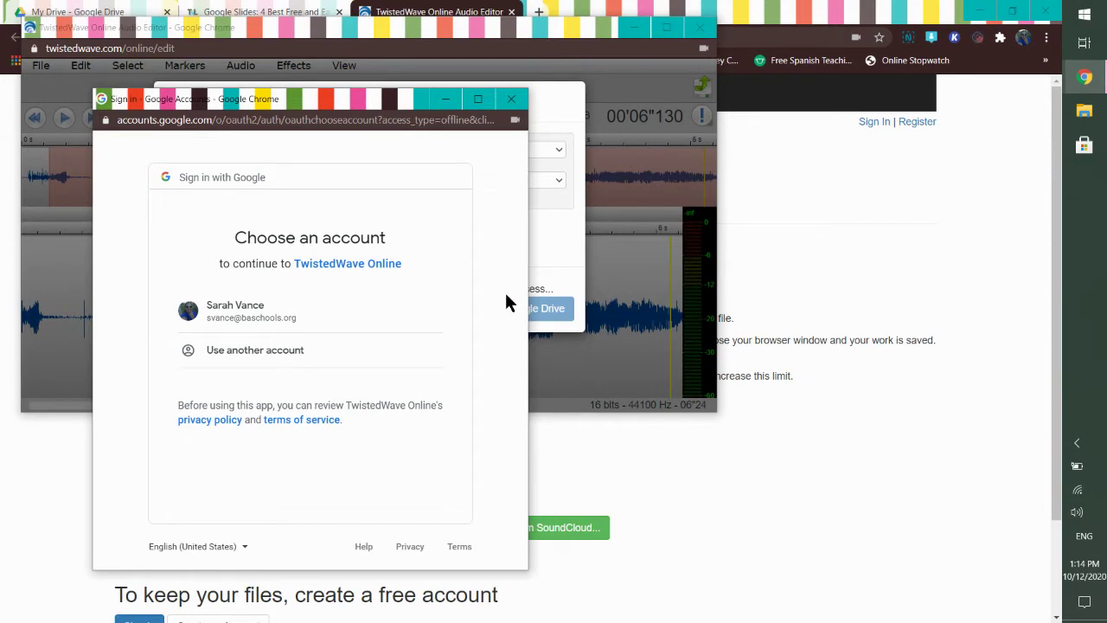
Sign in with the Google account, allow Drive access, and minimize the editor window.
{"action": "left_click", "coordinate": [240, 316]}
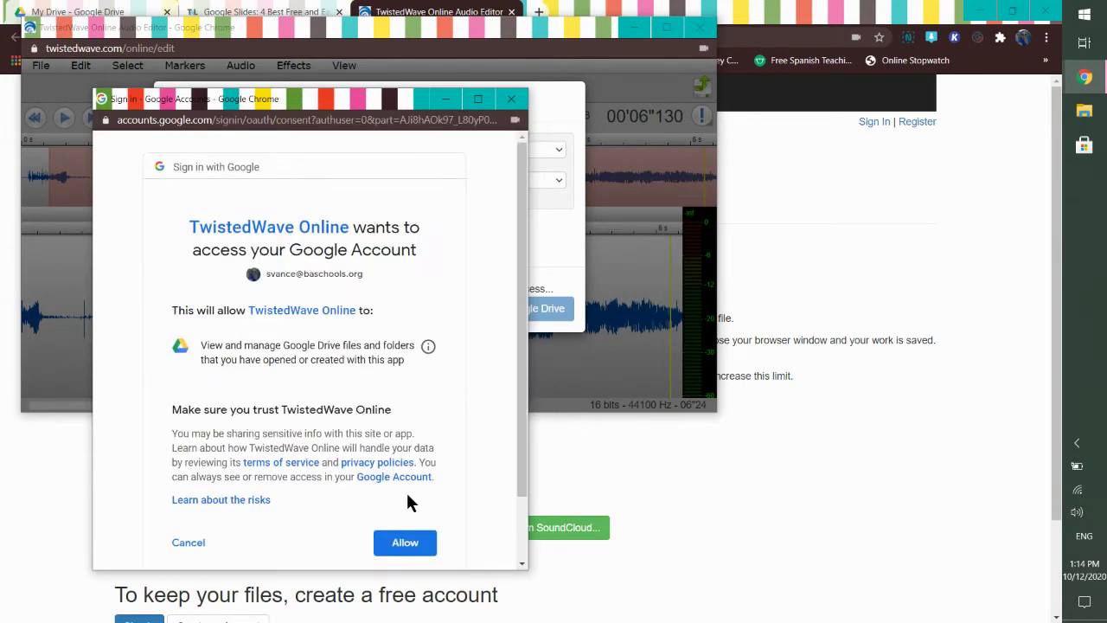
{"action": "scroll", "coordinate": [388, 413], "scroll_direction": "down", "scroll_amount": 2}
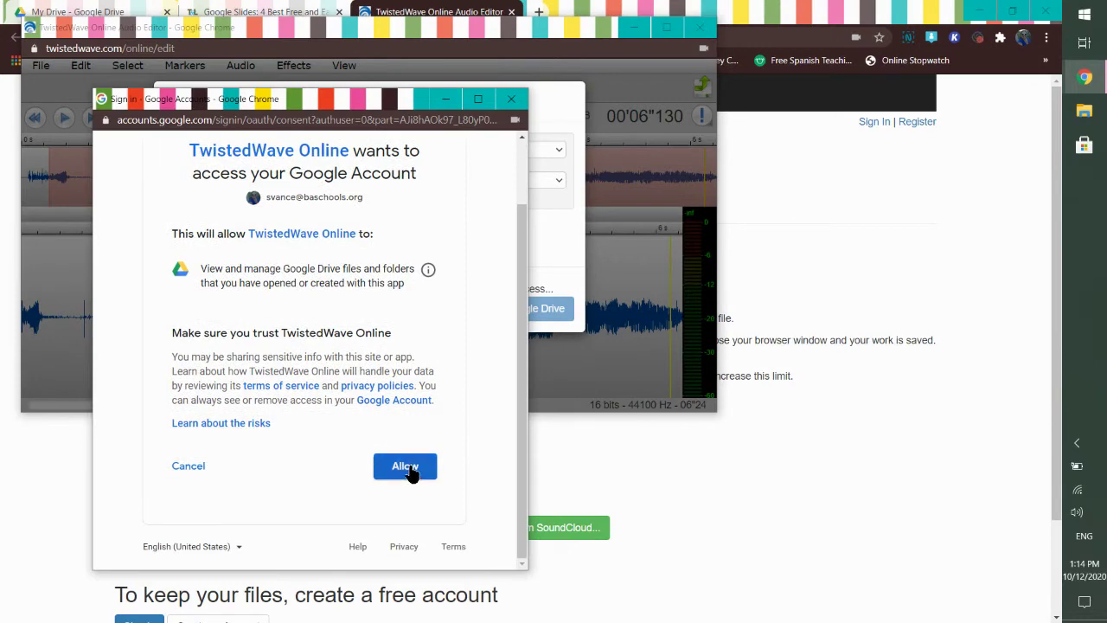
{"action": "left_click", "coordinate": [408, 467]}
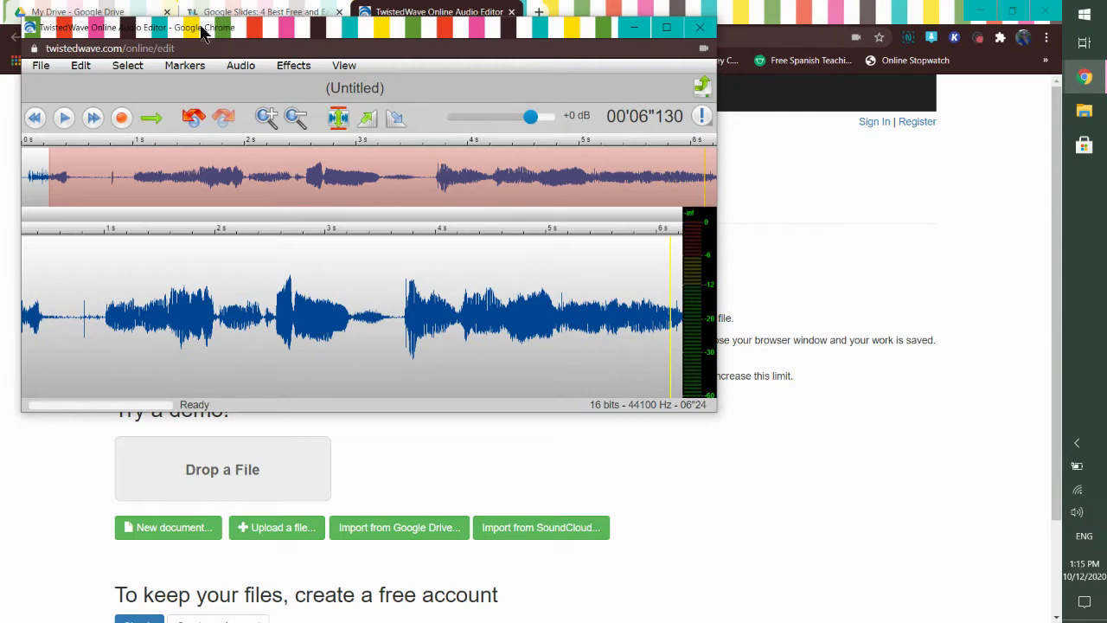
{"action": "left_click", "coordinate": [635, 31]}
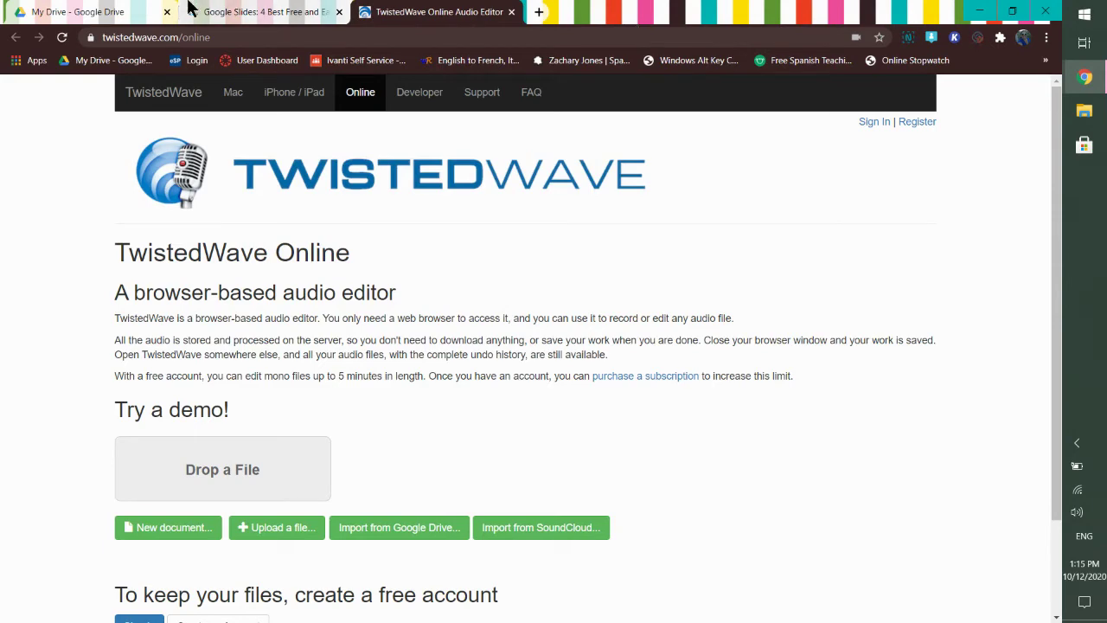
Find slide 1.wav among the My Drive files, then return to the 'audio practice' presentation.
{"action": "left_click", "coordinate": [100, 11]}
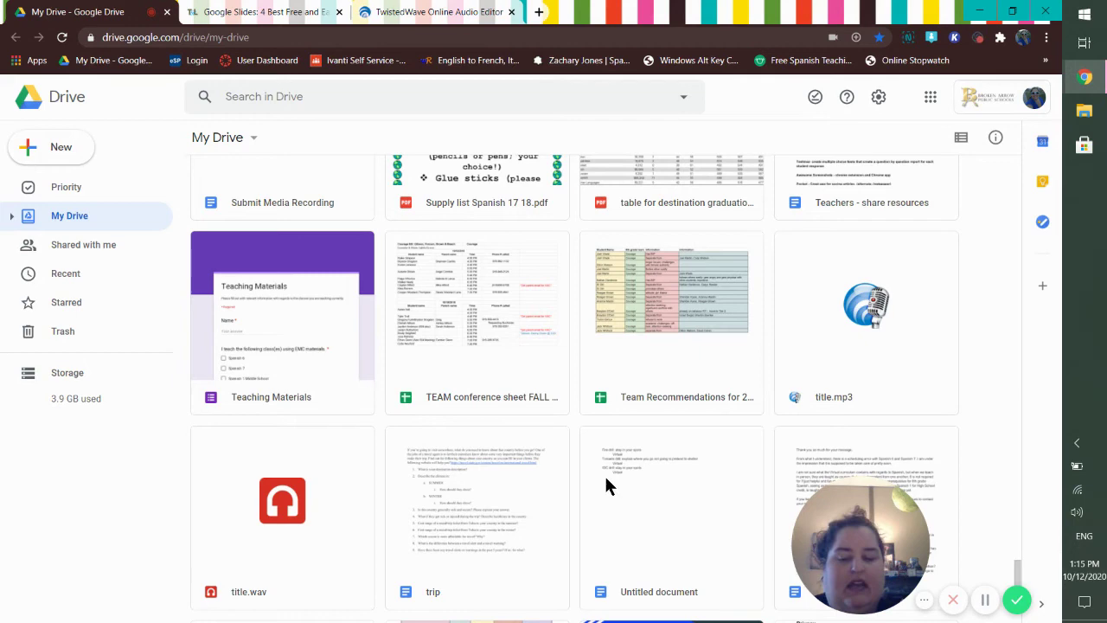
{"action": "scroll", "coordinate": [578, 492], "scroll_direction": "up", "scroll_amount": 2}
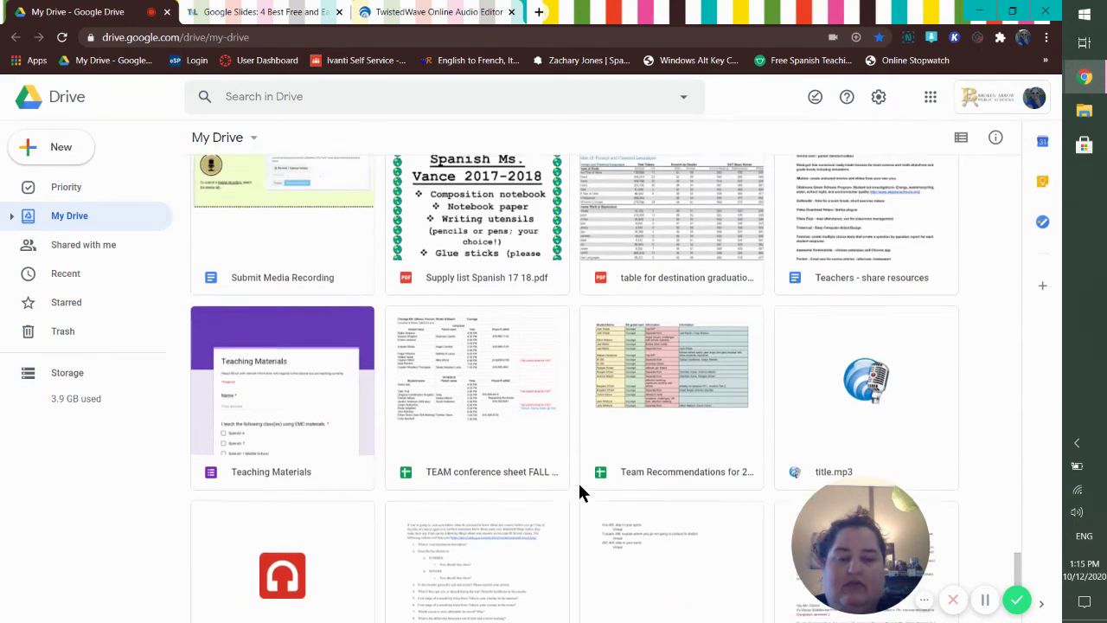
{"action": "scroll", "coordinate": [579, 489], "scroll_direction": "up", "scroll_amount": 3}
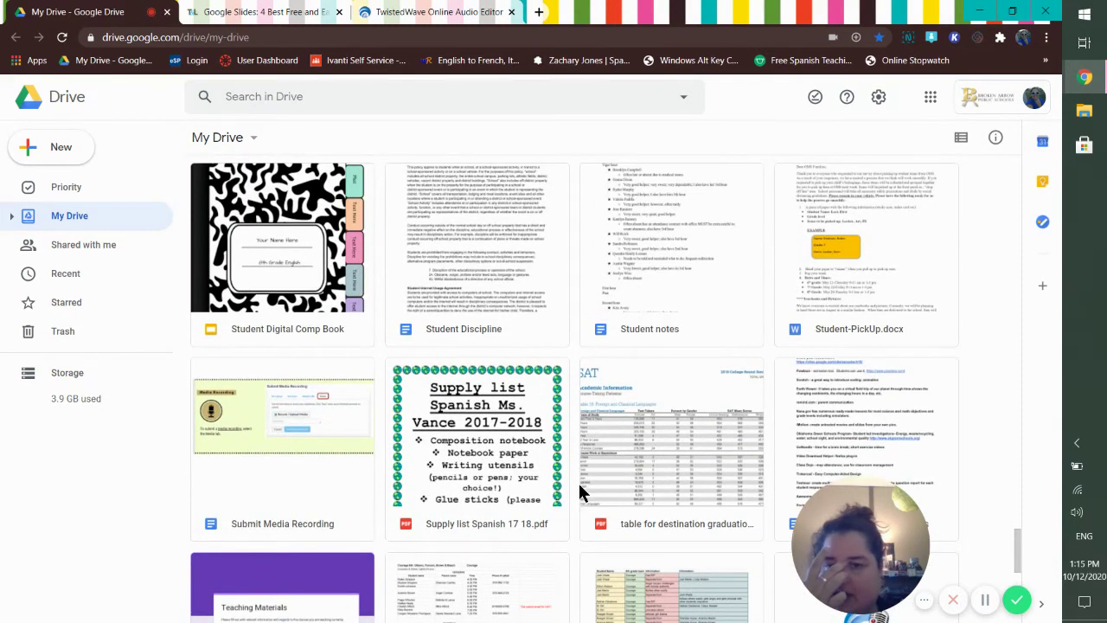
{"action": "scroll", "coordinate": [579, 491], "scroll_direction": "up", "scroll_amount": 3}
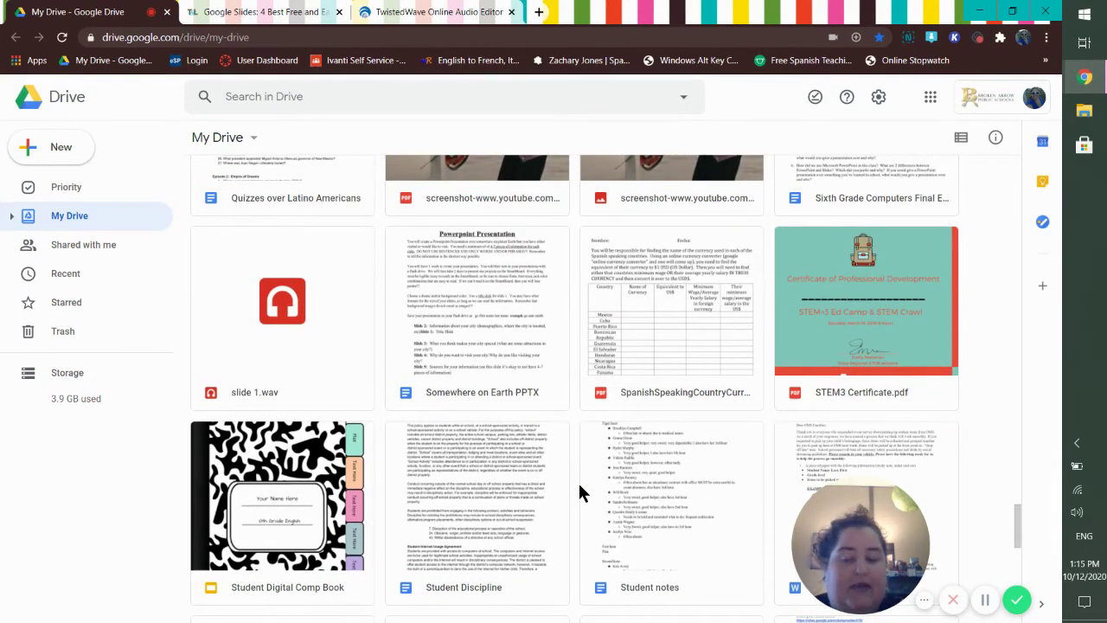
{"action": "left_click", "coordinate": [580, 484]}
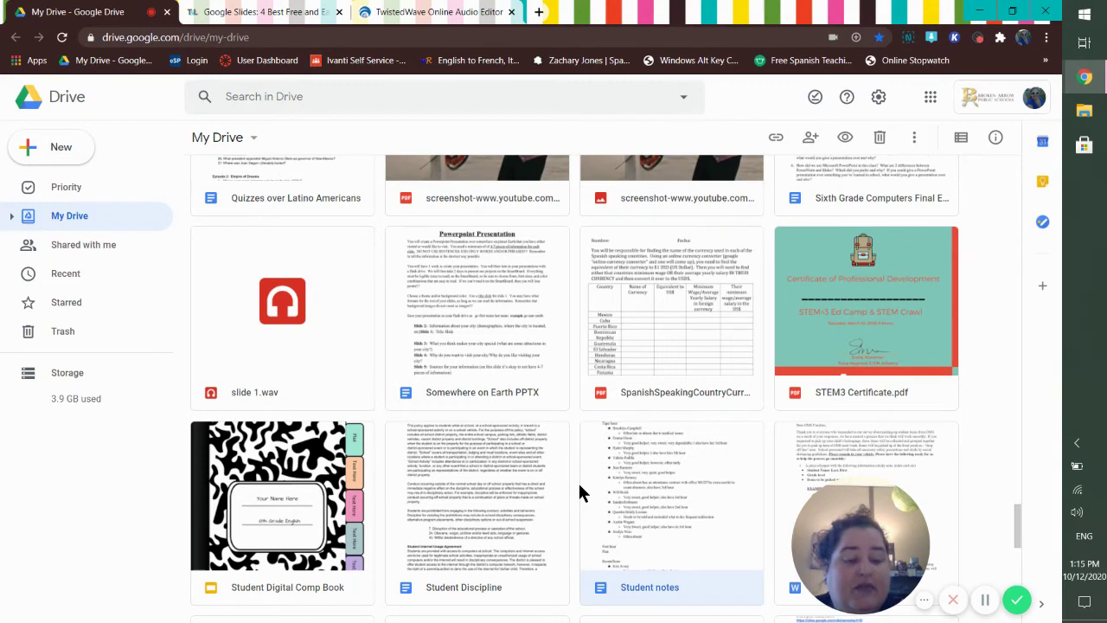
{"action": "scroll", "coordinate": [579, 492], "scroll_direction": "down", "scroll_amount": 3}
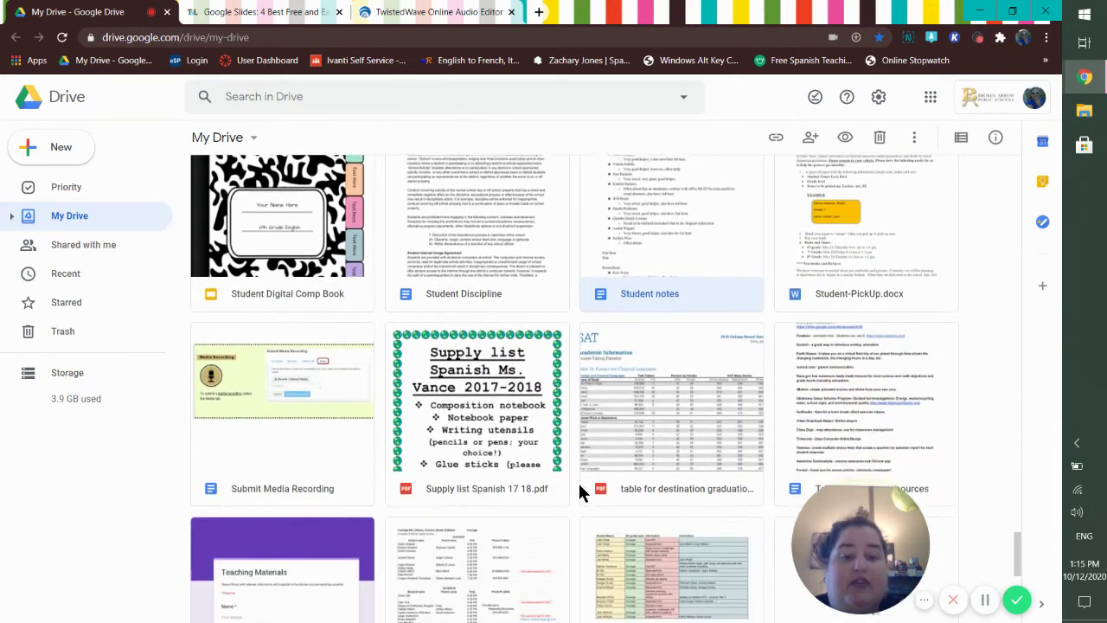
{"action": "scroll", "coordinate": [579, 491], "scroll_direction": "down", "scroll_amount": 4}
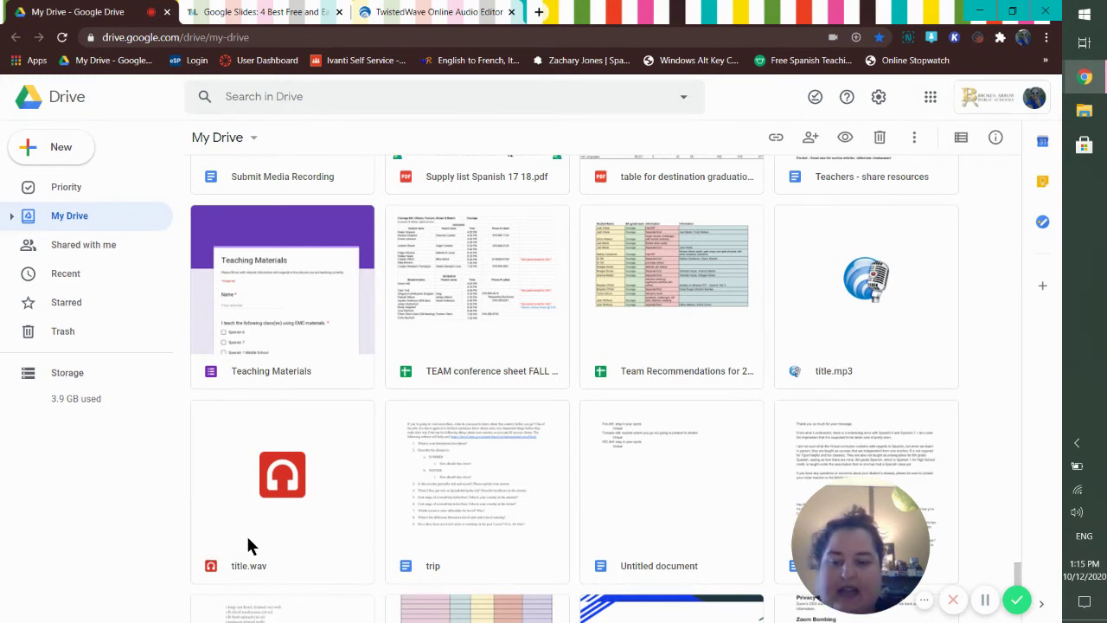
{"action": "scroll", "coordinate": [300, 553], "scroll_direction": "up", "scroll_amount": 20}
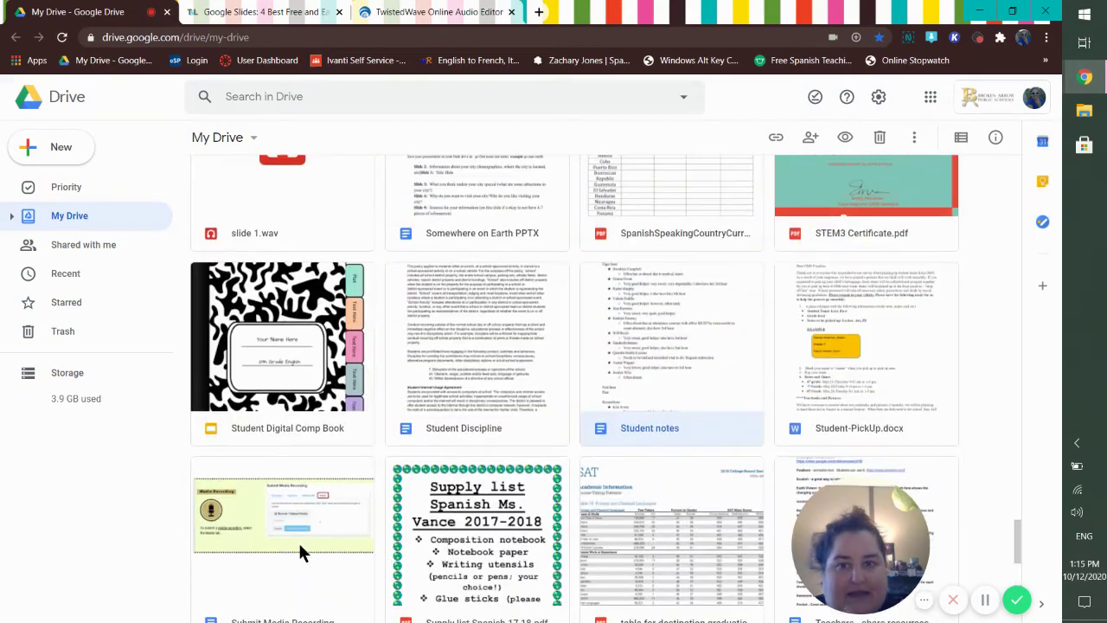
{"action": "scroll", "coordinate": [300, 553], "scroll_direction": "up", "scroll_amount": 20}
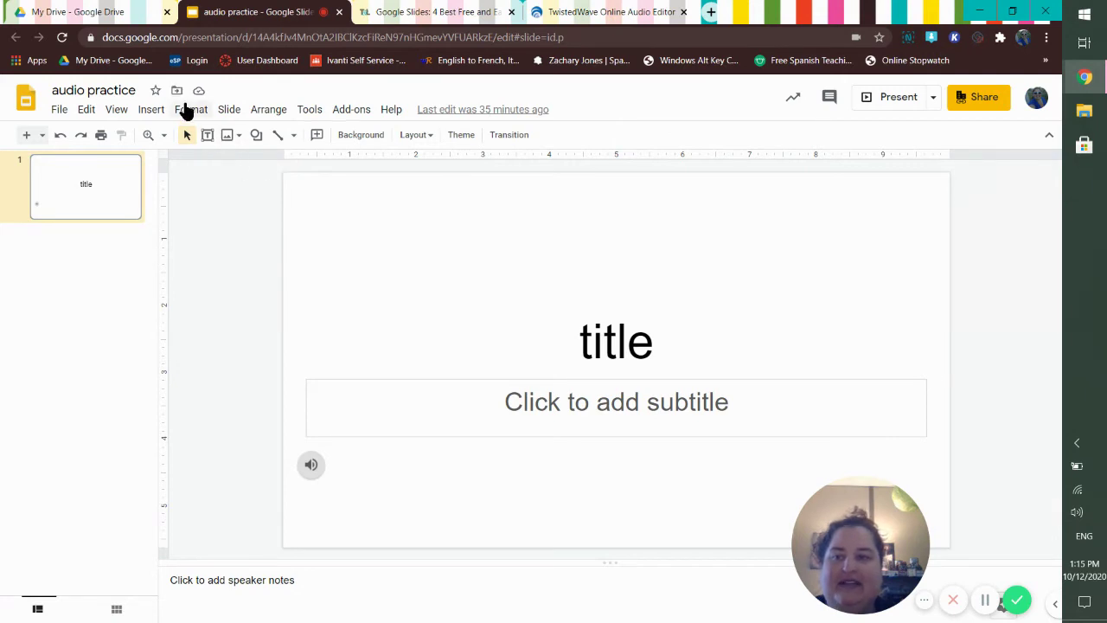
Add a new second slide and search recent Drive audio for 'title'.
{"action": "right_click", "coordinate": [58, 290]}
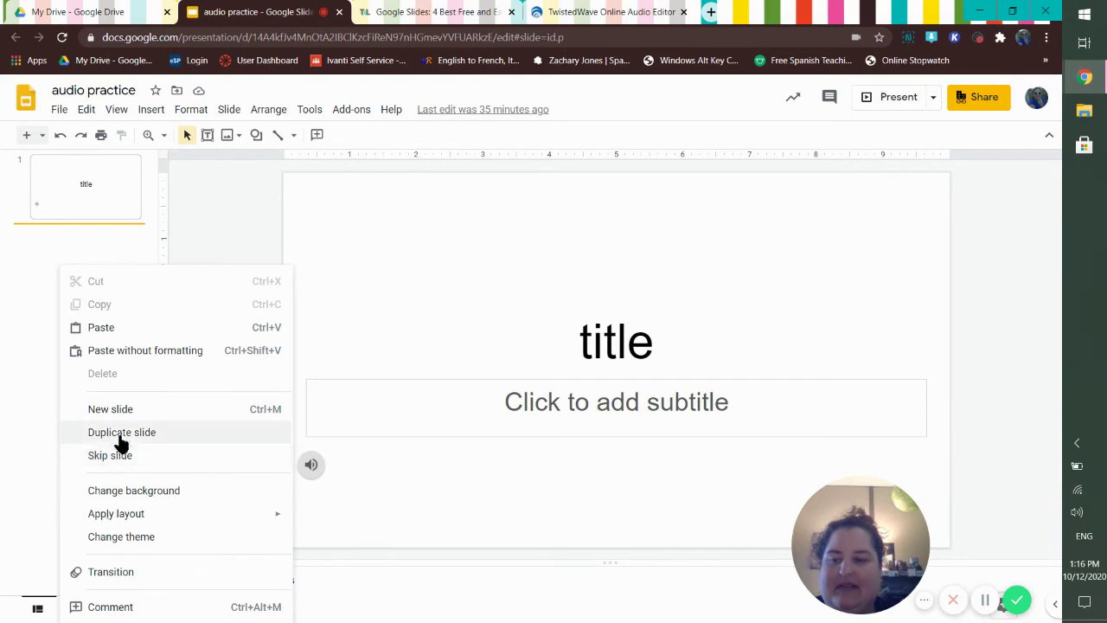
{"action": "left_click", "coordinate": [117, 408]}
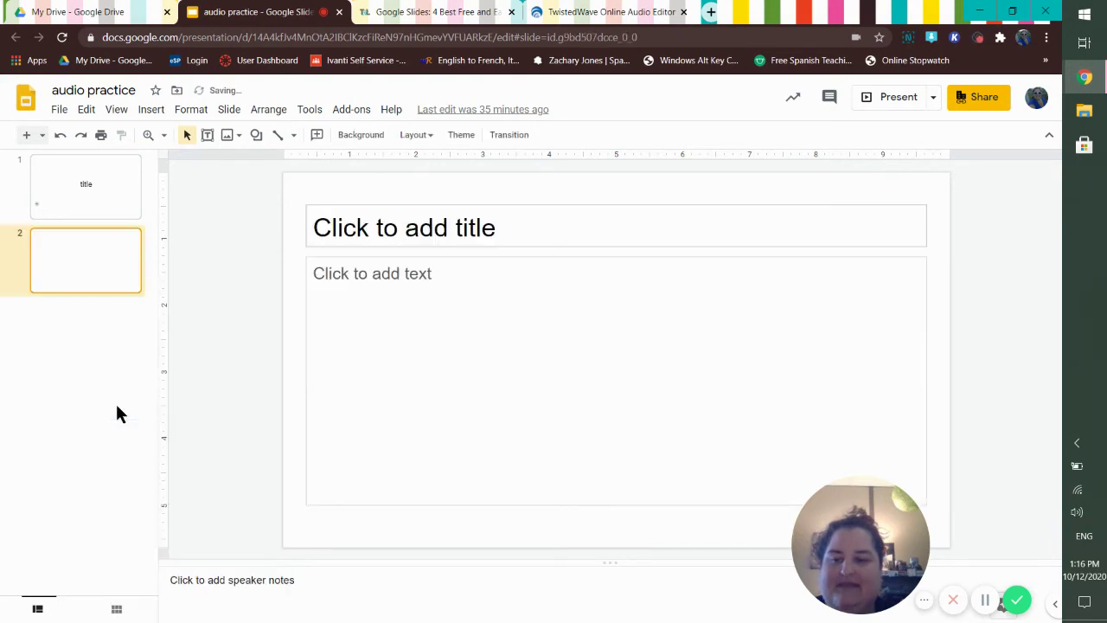
{"action": "left_click", "coordinate": [149, 113]}
{"action": "left_click", "coordinate": [149, 188]}
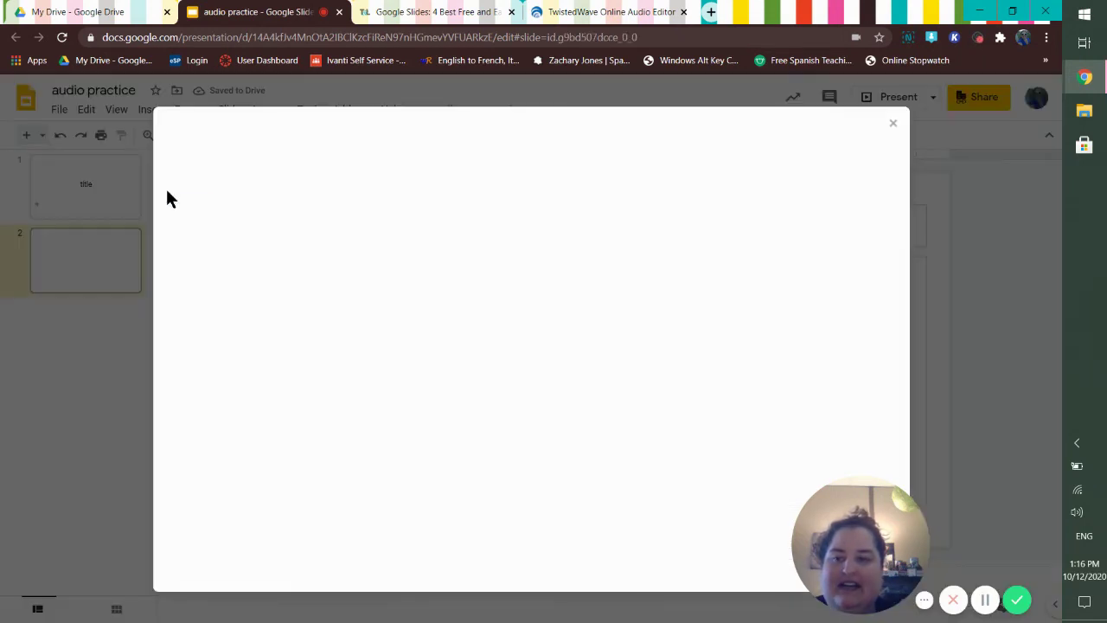
{"action": "left_click", "coordinate": [354, 183]}
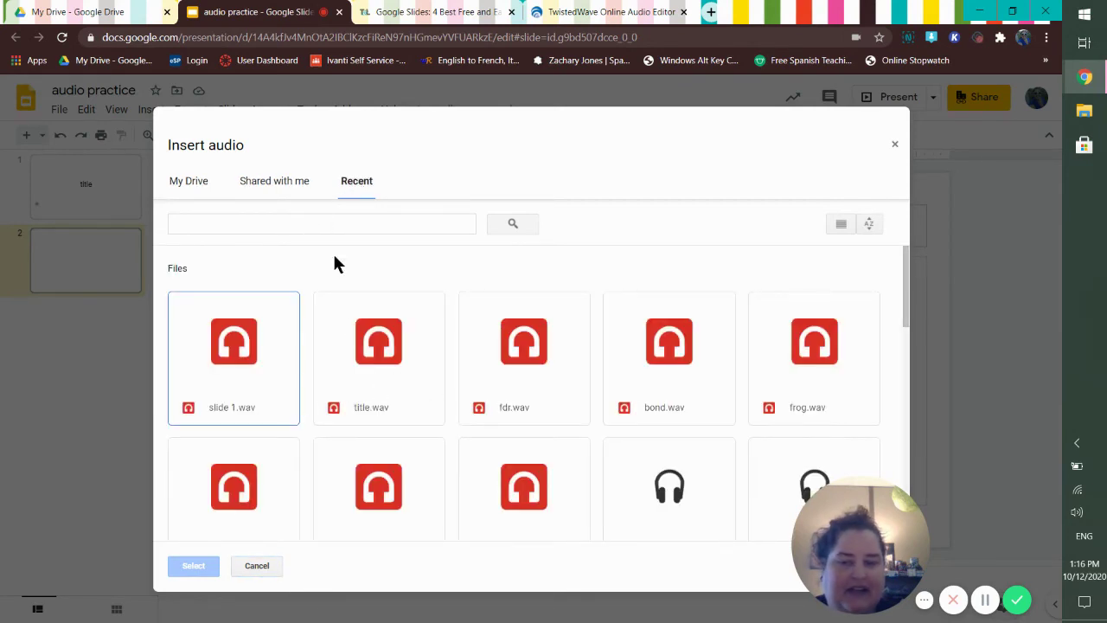
{"action": "left_click", "coordinate": [270, 223]}
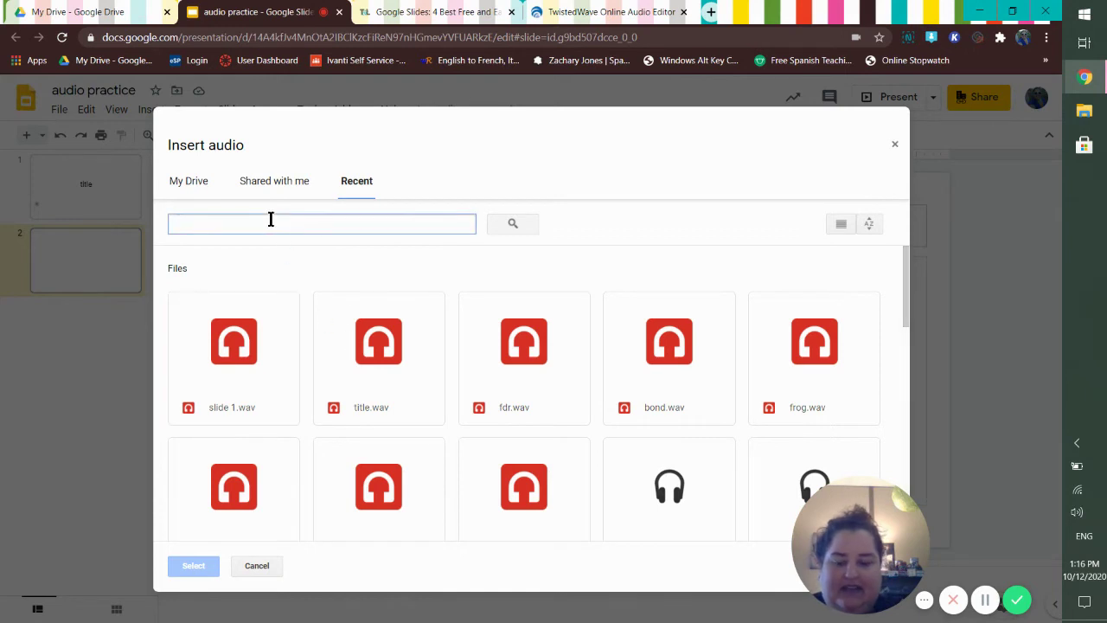
{"action": "type", "text": "title"}
{"action": "key", "text": "Return"}
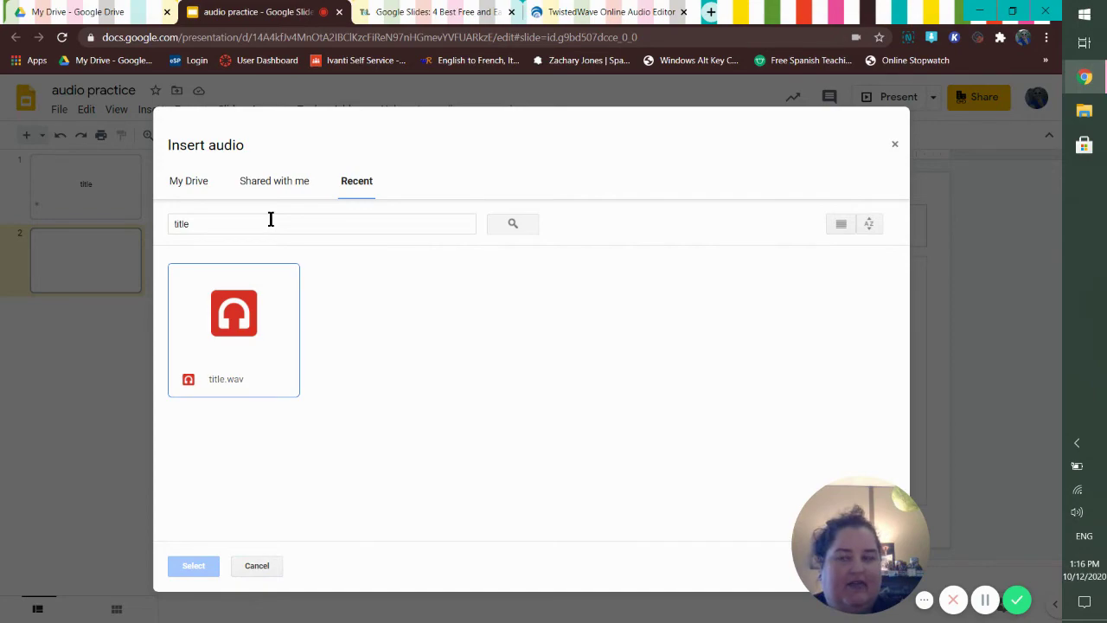
Browse Google Drive to look for the recording.
{"action": "left_click", "coordinate": [132, 15]}
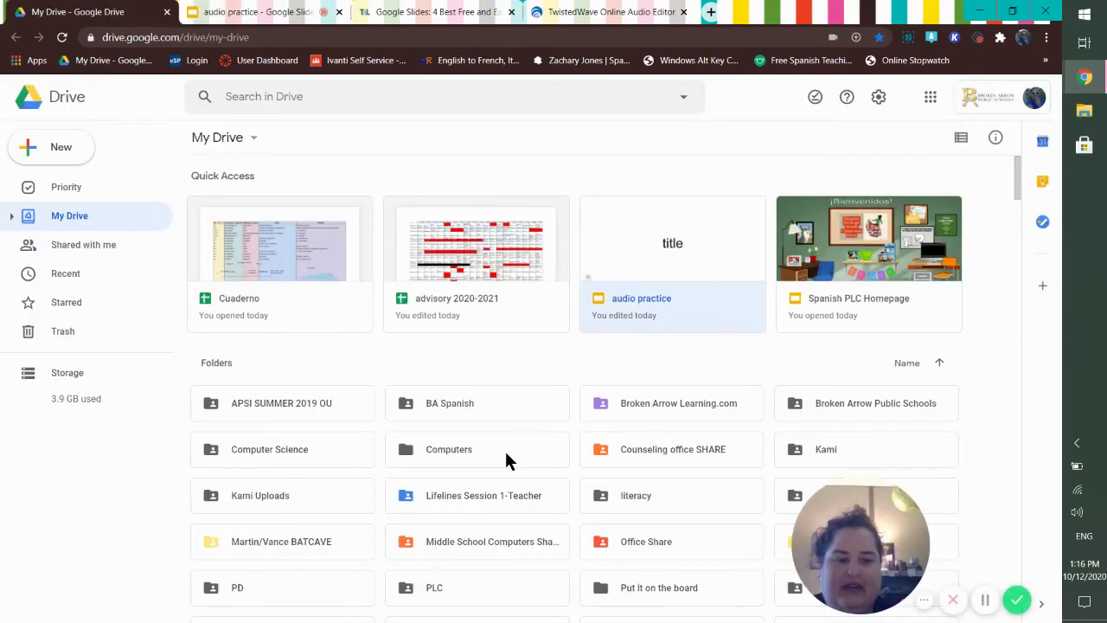
{"action": "scroll", "coordinate": [506, 456], "scroll_direction": "down", "scroll_amount": 20}
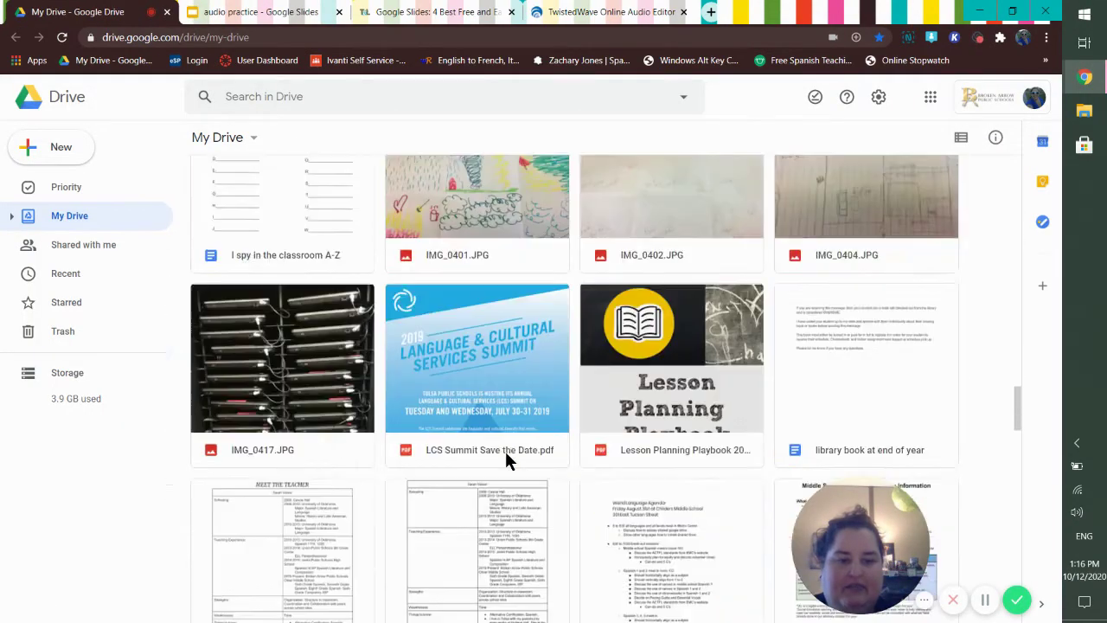
{"action": "scroll", "coordinate": [505, 450], "scroll_direction": "down", "scroll_amount": 20}
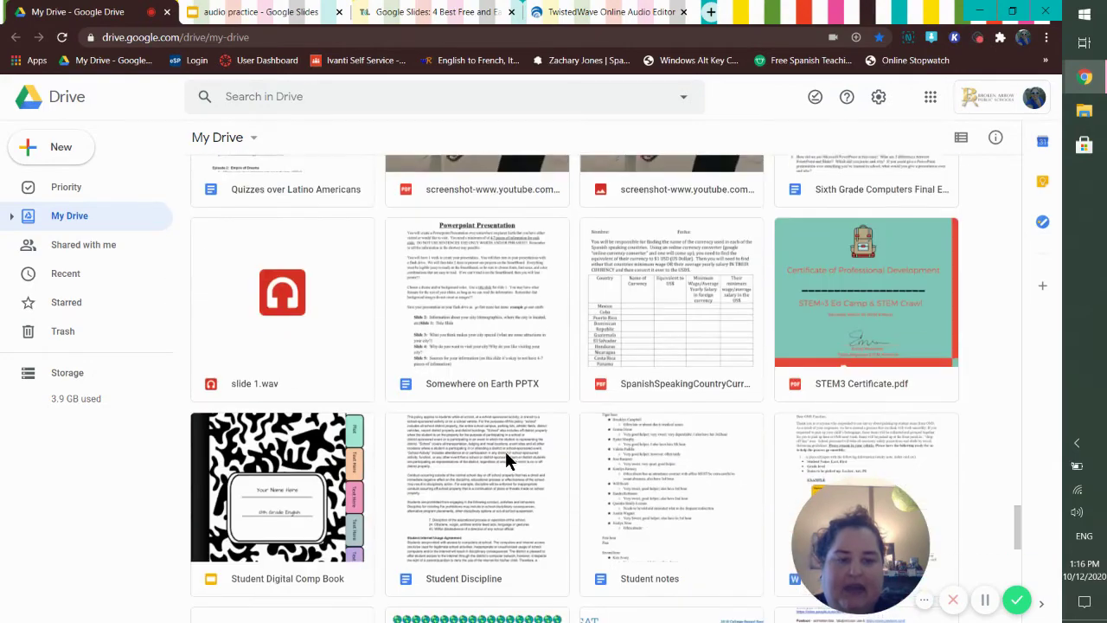
{"action": "scroll", "coordinate": [506, 456], "scroll_direction": "down", "scroll_amount": 10}
{"action": "scroll", "coordinate": [506, 456], "scroll_direction": "up", "scroll_amount": 2}
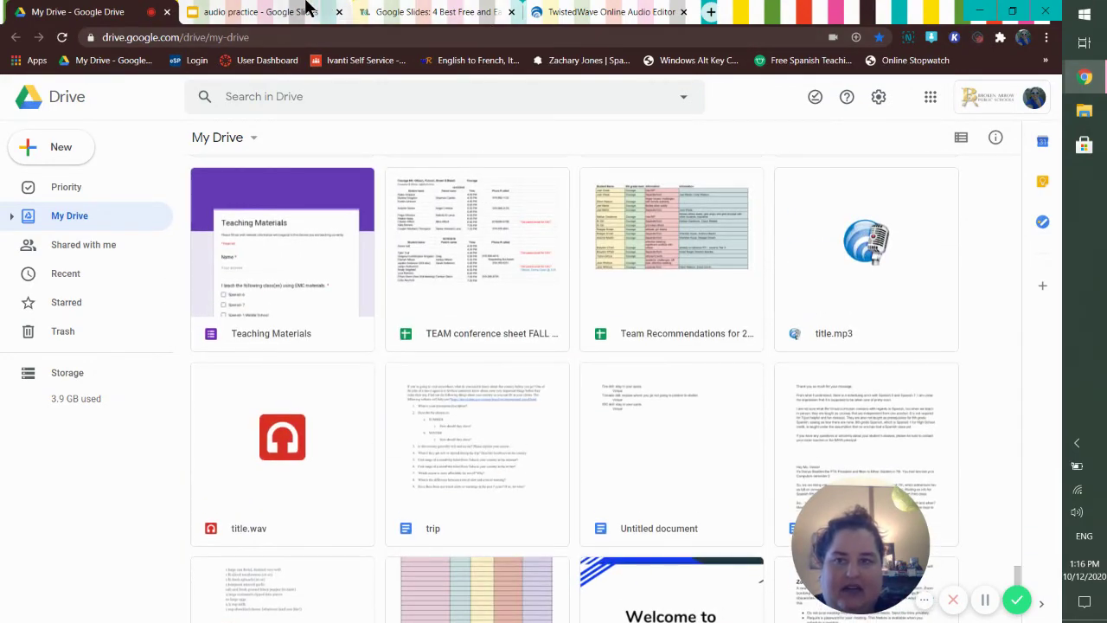
Search the audio picker for 'slide' and insert slide 1.wav onto the new slide.
{"action": "left_click", "coordinate": [278, 11]}
{"action": "left_click", "coordinate": [281, 217]}
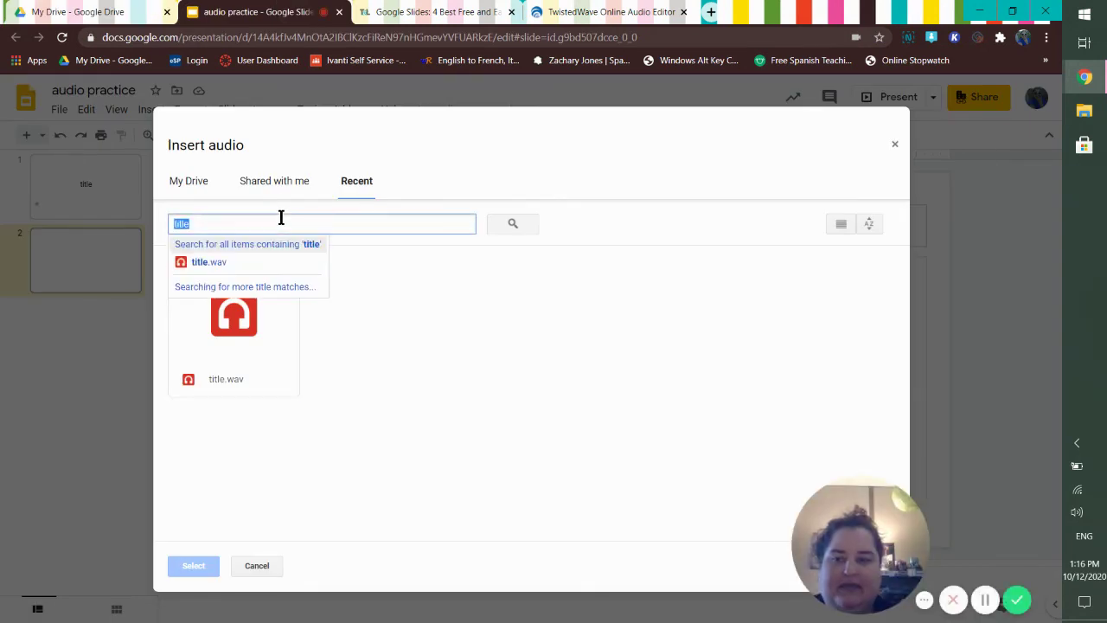
{"action": "type", "text": "slide"}
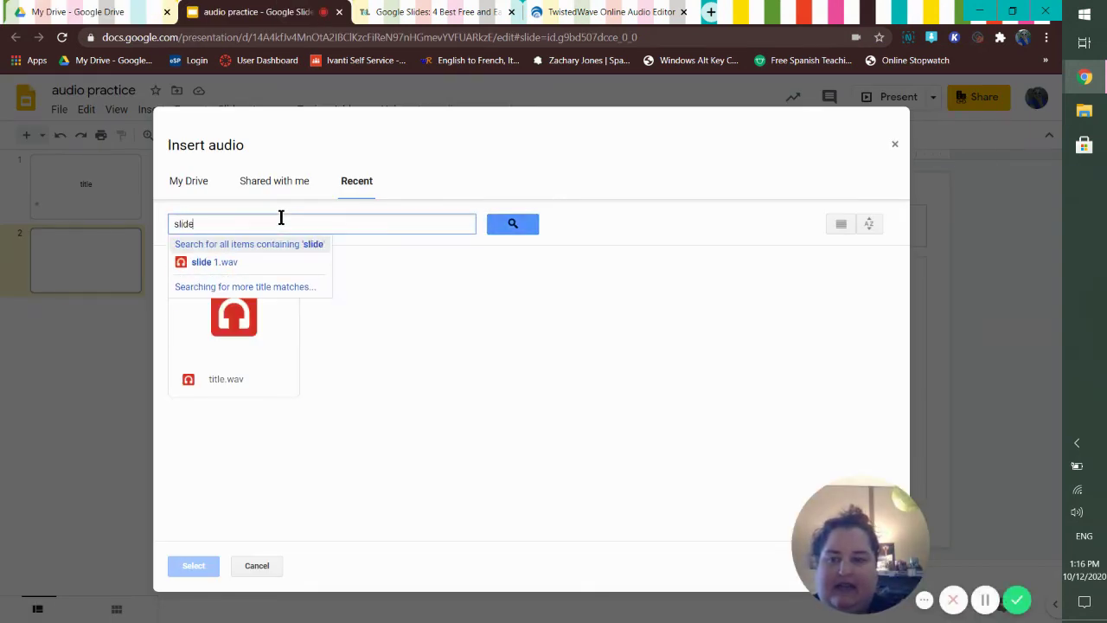
{"action": "key", "text": "Return"}
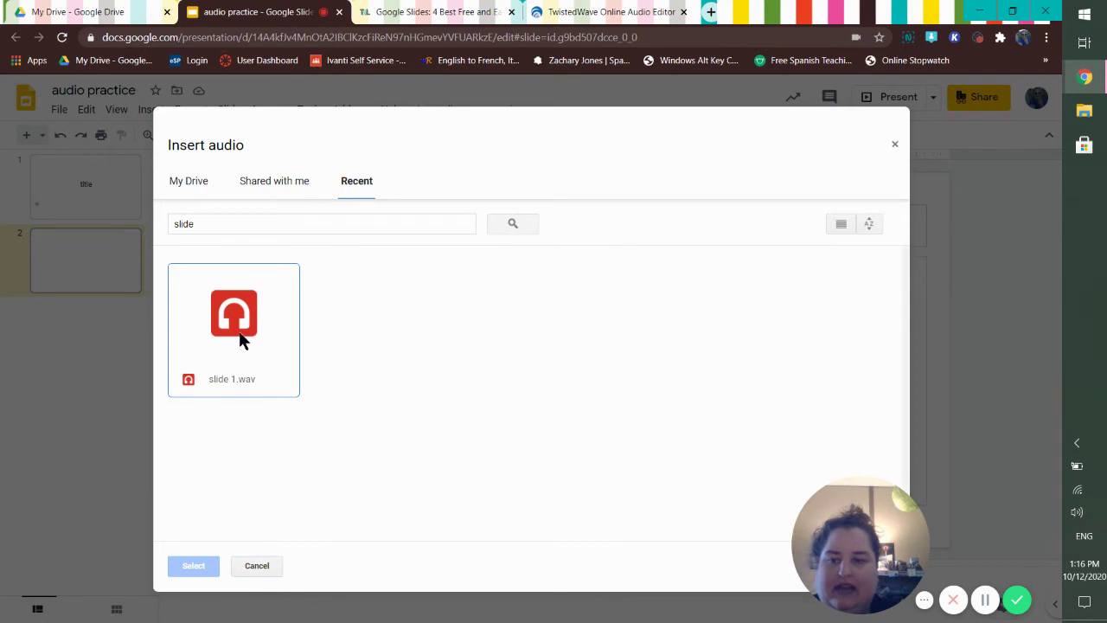
{"action": "double_click", "coordinate": [218, 358]}
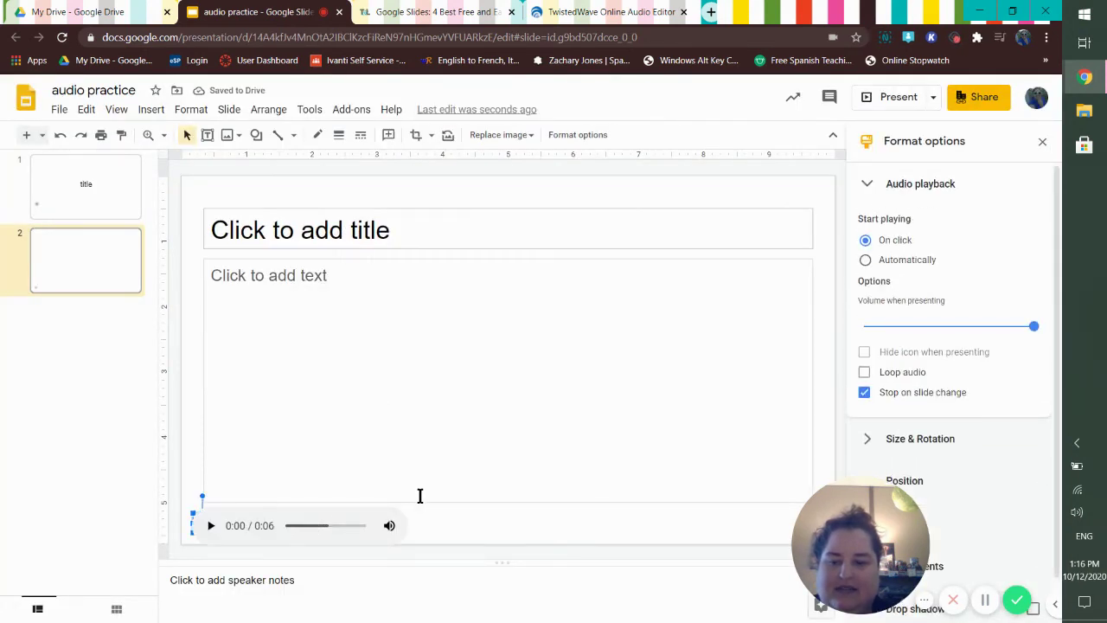
Close the format options panel and move the audio icon up into the slide body.
{"action": "left_click", "coordinate": [435, 529]}
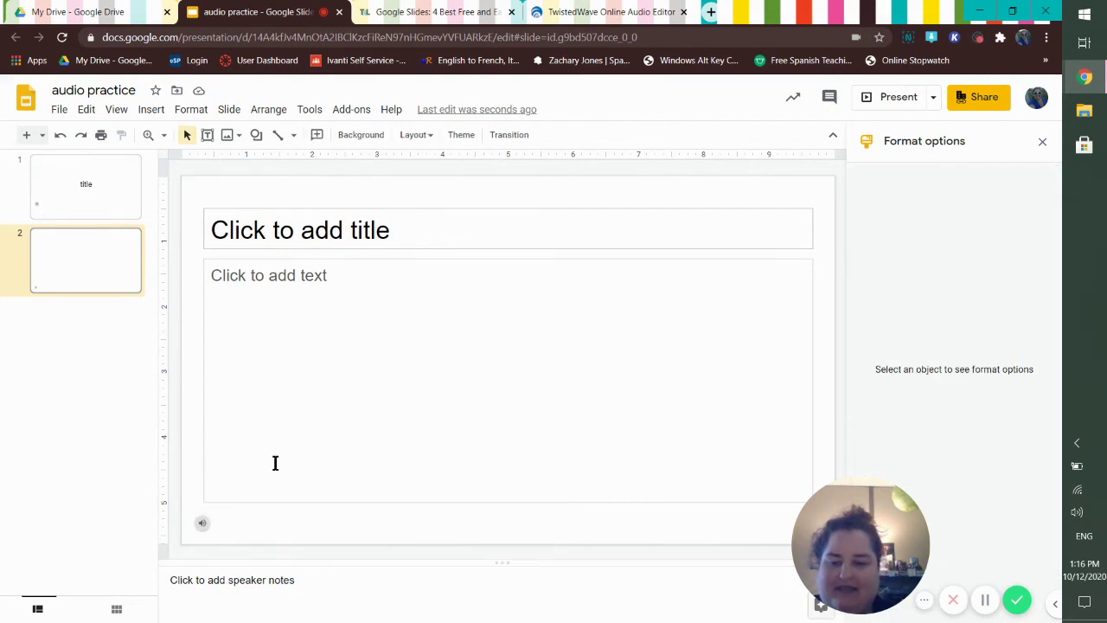
{"action": "left_click", "coordinate": [259, 488]}
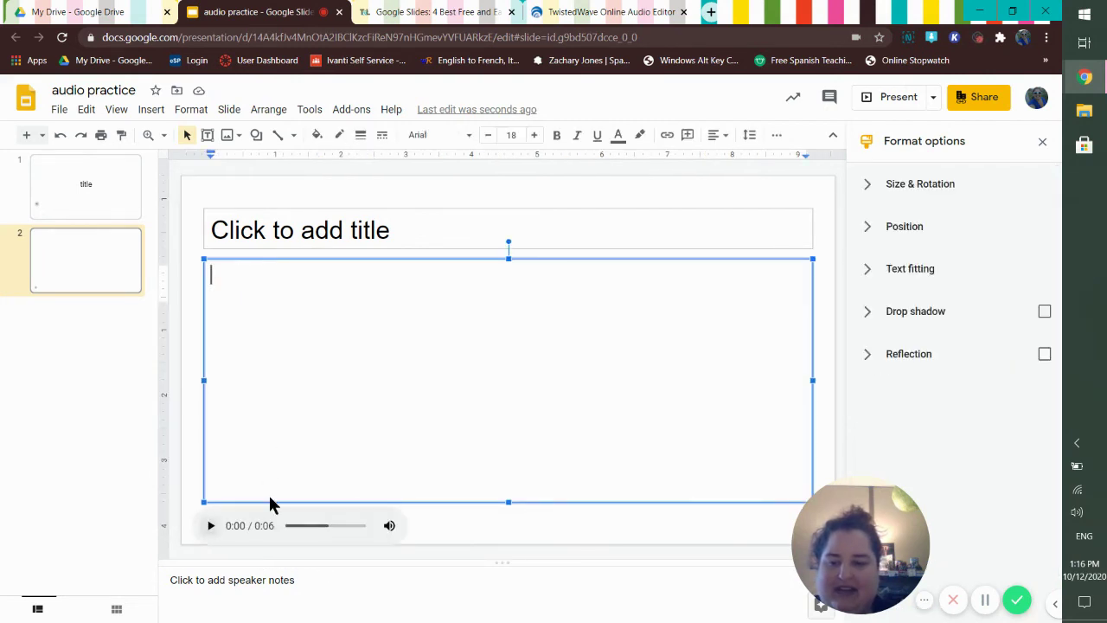
{"action": "left_click", "coordinate": [1042, 141]}
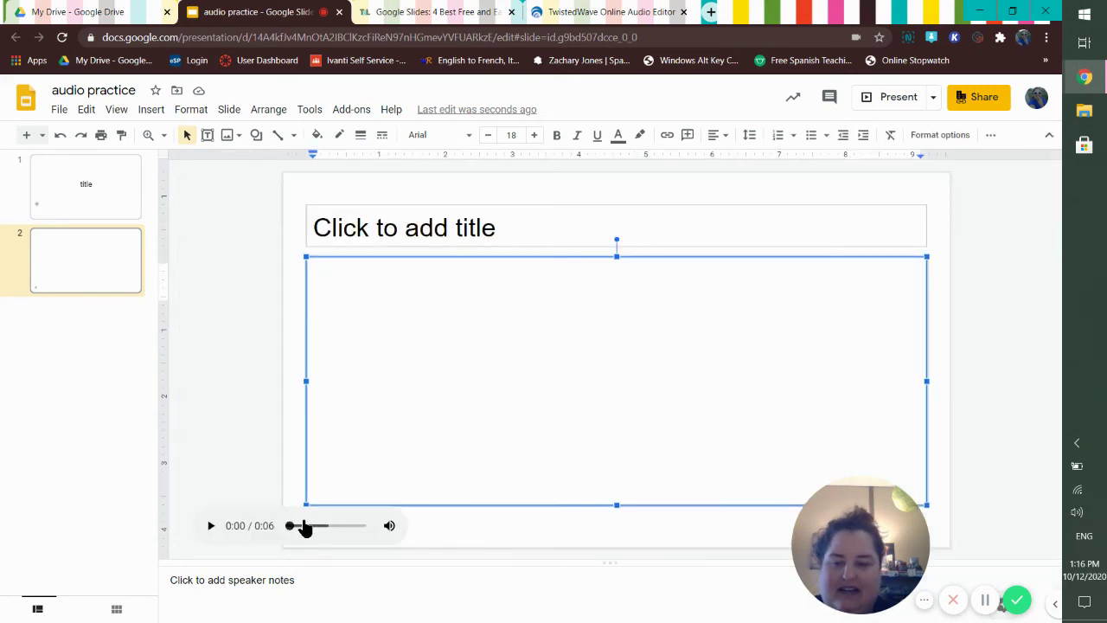
{"action": "left_click", "coordinate": [358, 536]}
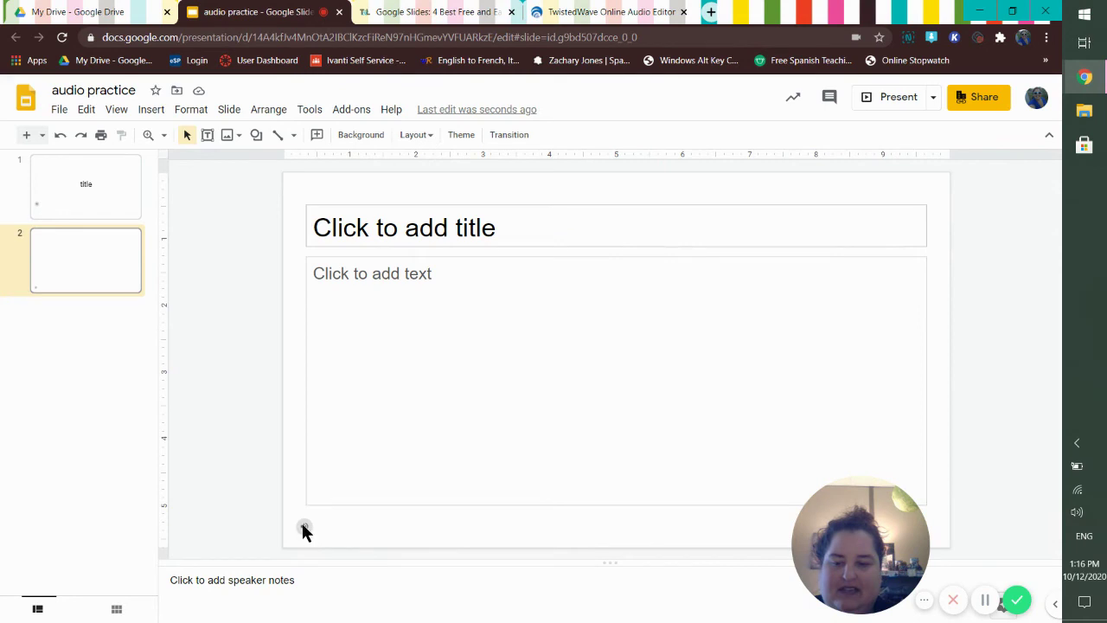
{"action": "left_click_drag", "start_coordinate": [303, 523], "coordinate": [363, 364]}
Play the slide 1.wav recording on slide 2 to preview it.
{"action": "left_click", "coordinate": [395, 360]}
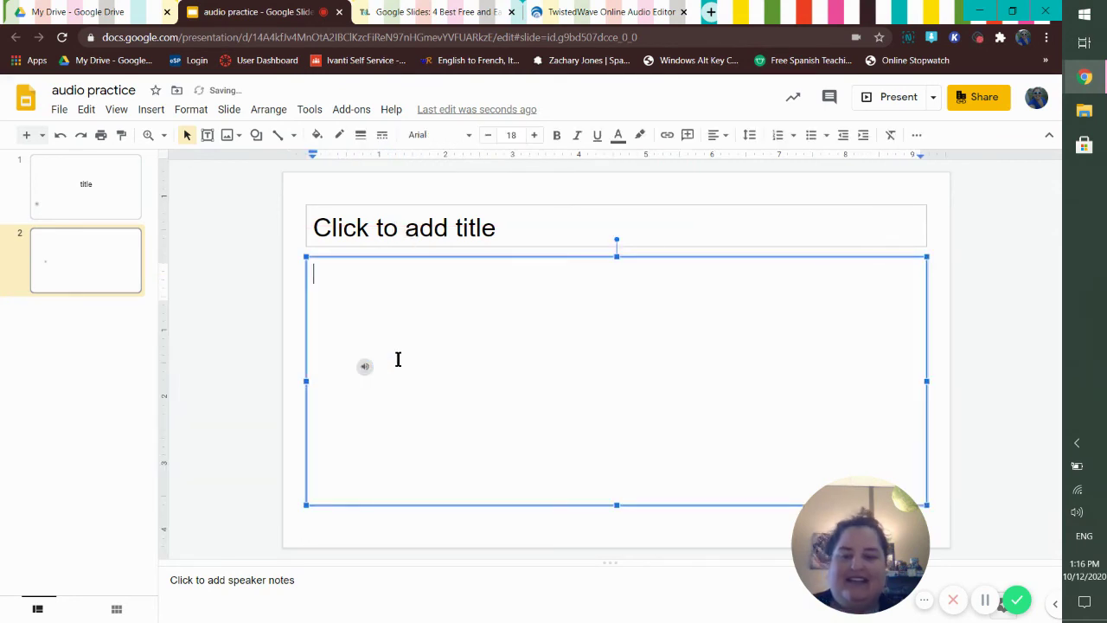
{"action": "left_click", "coordinate": [373, 402]}
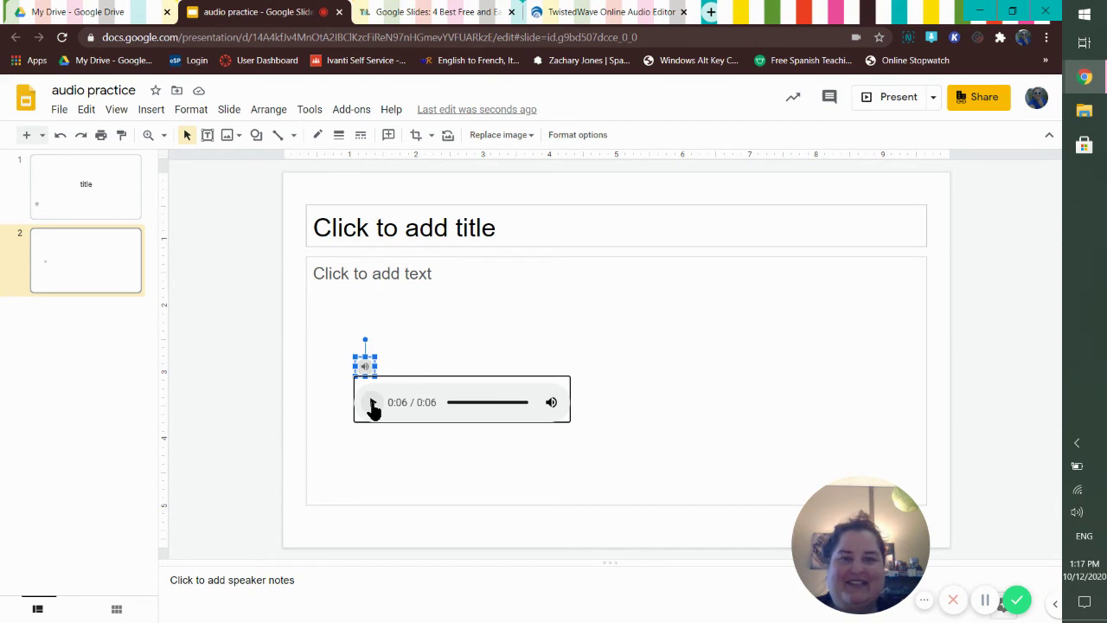
{"action": "left_click", "coordinate": [402, 337]}
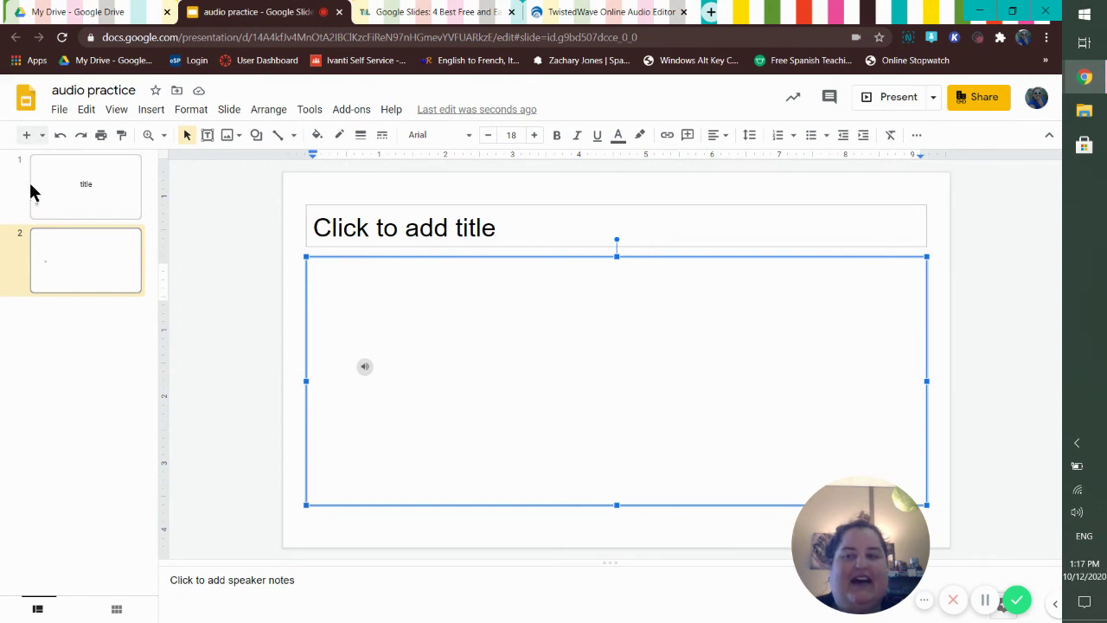
Play the title slide's 10-second audio clip through to 0:10.
{"action": "left_click", "coordinate": [83, 205]}
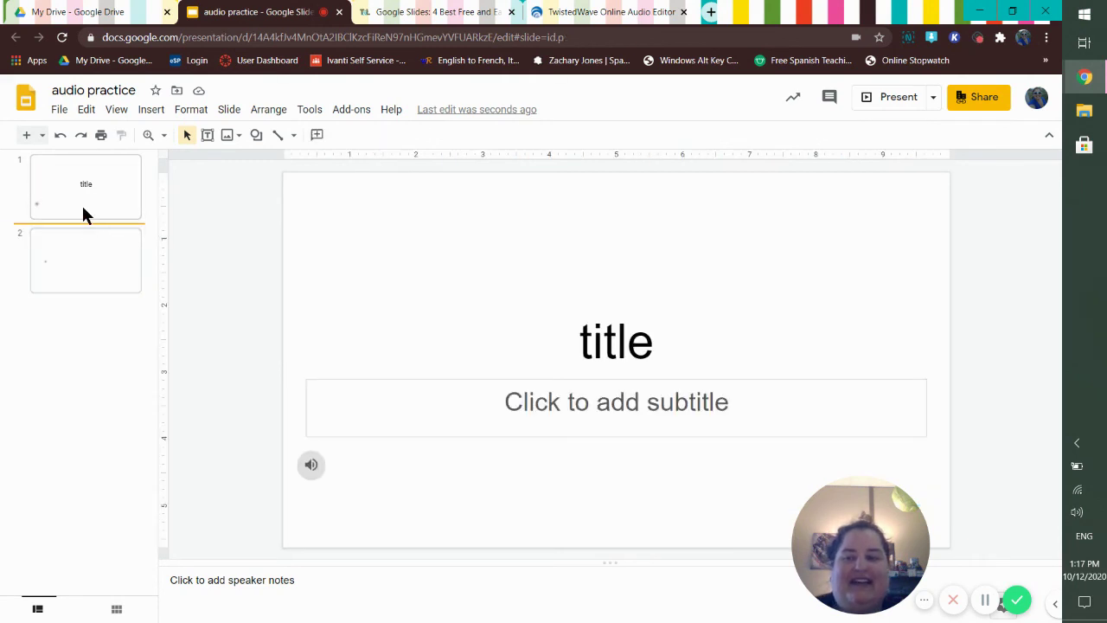
{"action": "left_click", "coordinate": [313, 465]}
{"action": "left_click", "coordinate": [311, 509]}
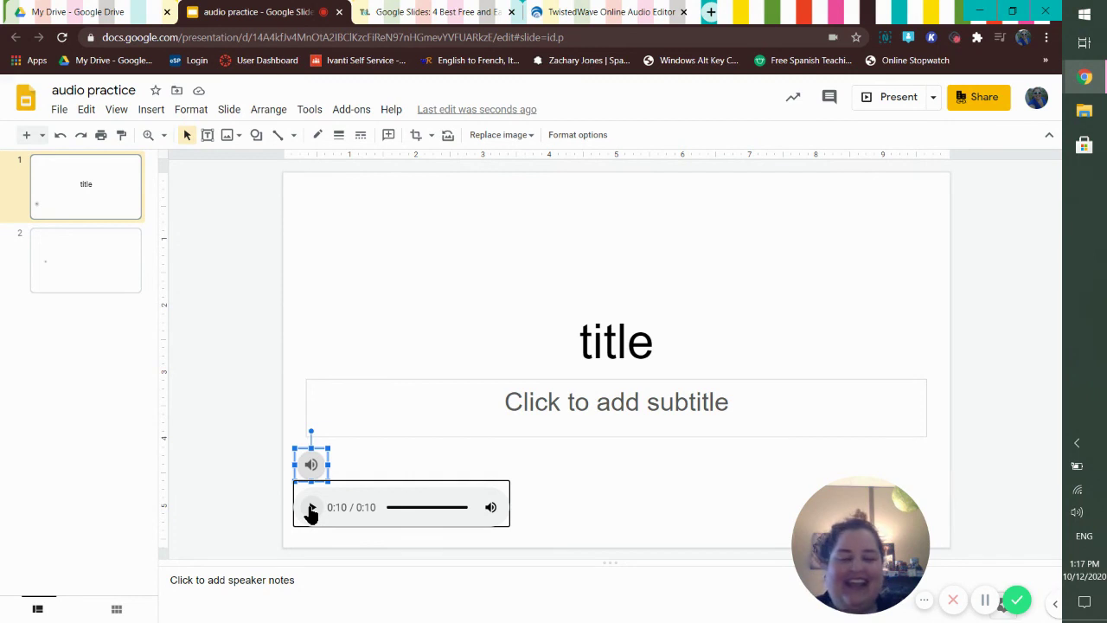
{"action": "left_click", "coordinate": [593, 505]}
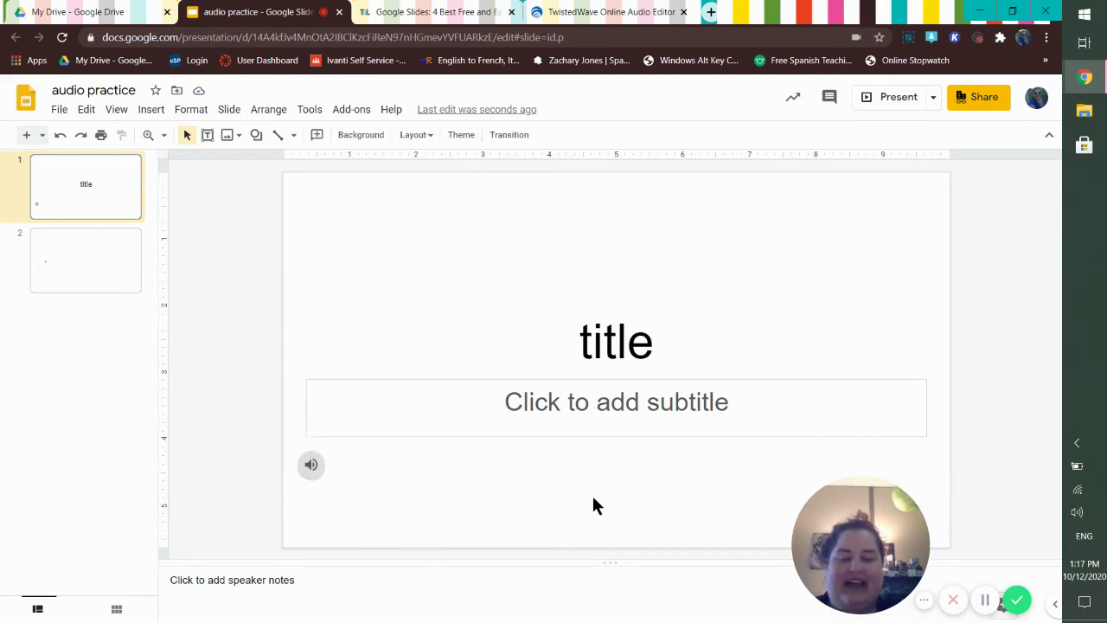